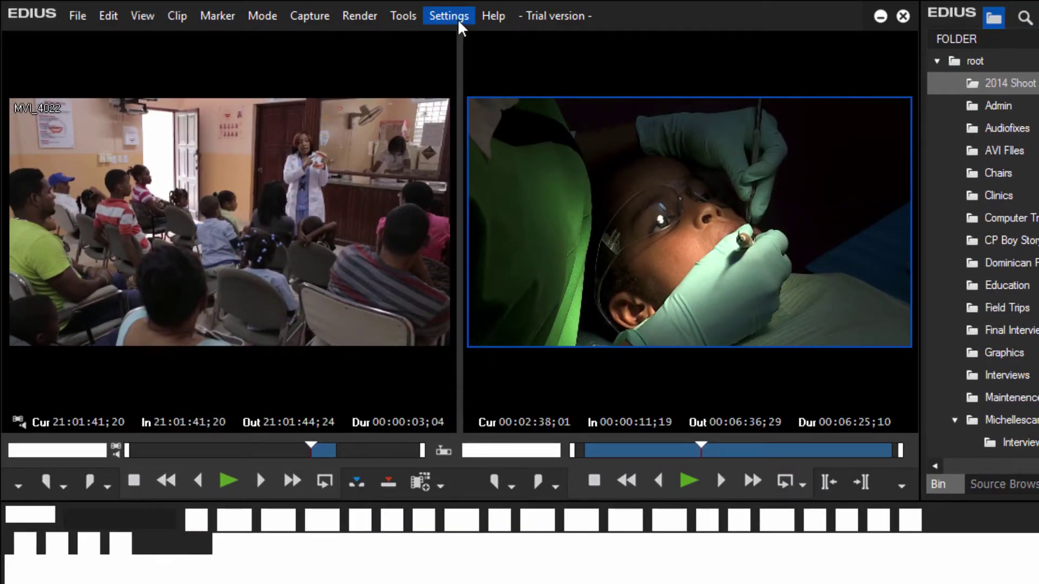
Step: Open the Settings menu to show Project Settings, Sequence Settings and Change Profile
left_click(457, 20)
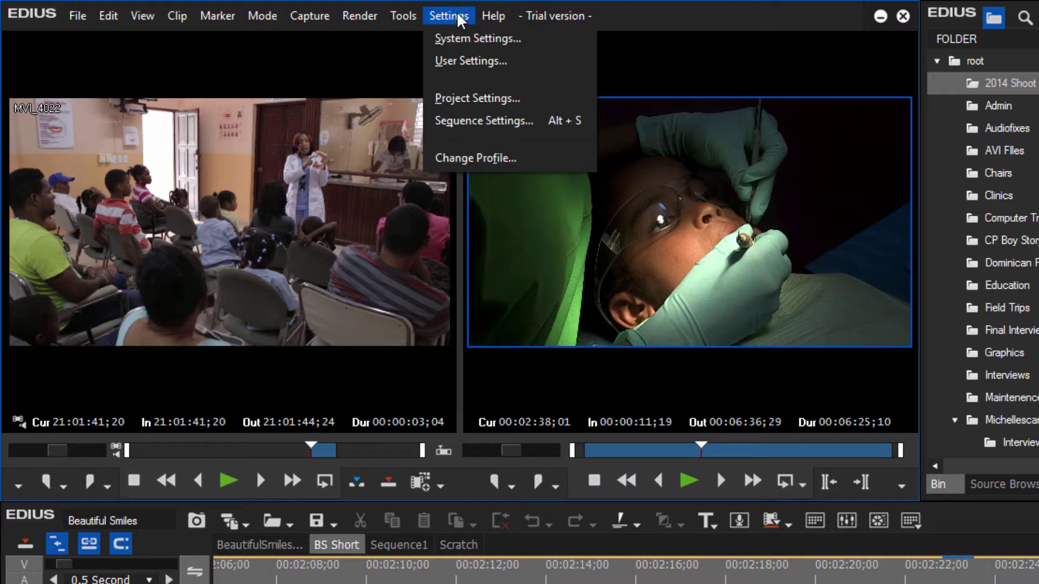
Step: Review the current 1920 x 1080 29.97 8-bit Project Settings, then cancel without changes
left_click(470, 100)
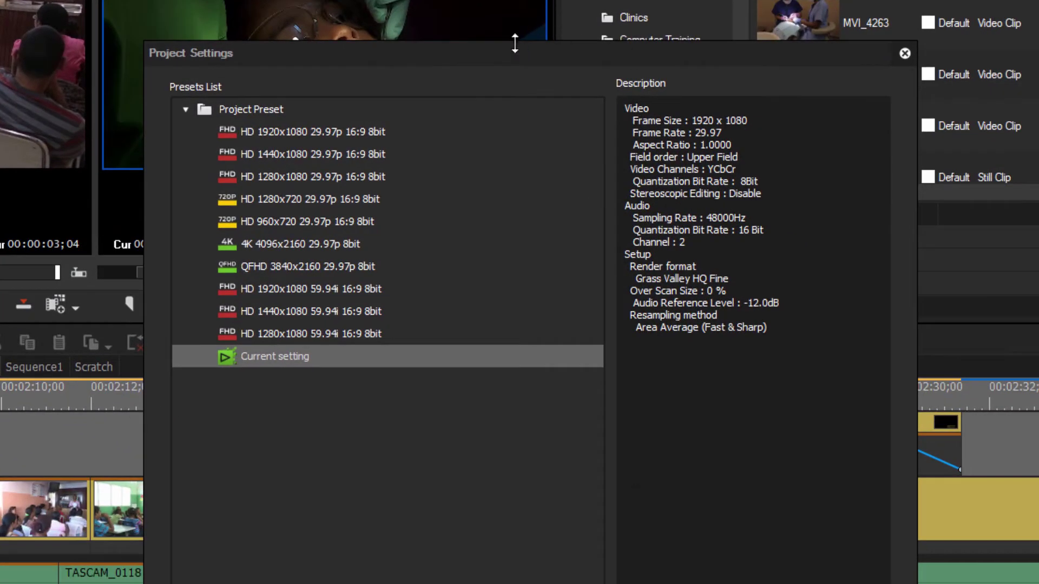
left_click_drag(515, 46, 507, 0)
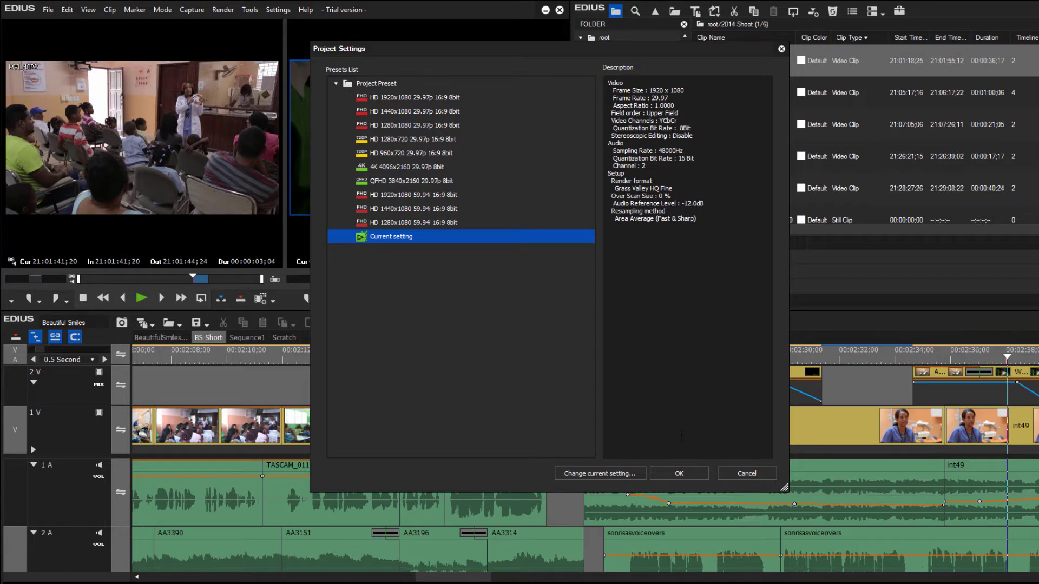
left_click(747, 475)
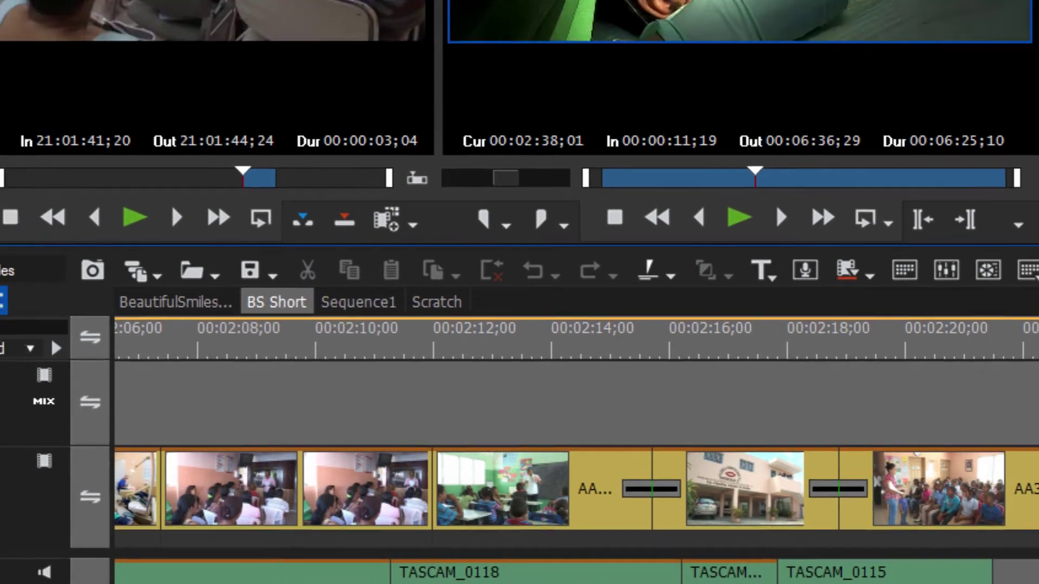
Step: Save a copy of the project as Beautiful SmilesSD.ezp in T:\Sonrisas
left_click(102, 21)
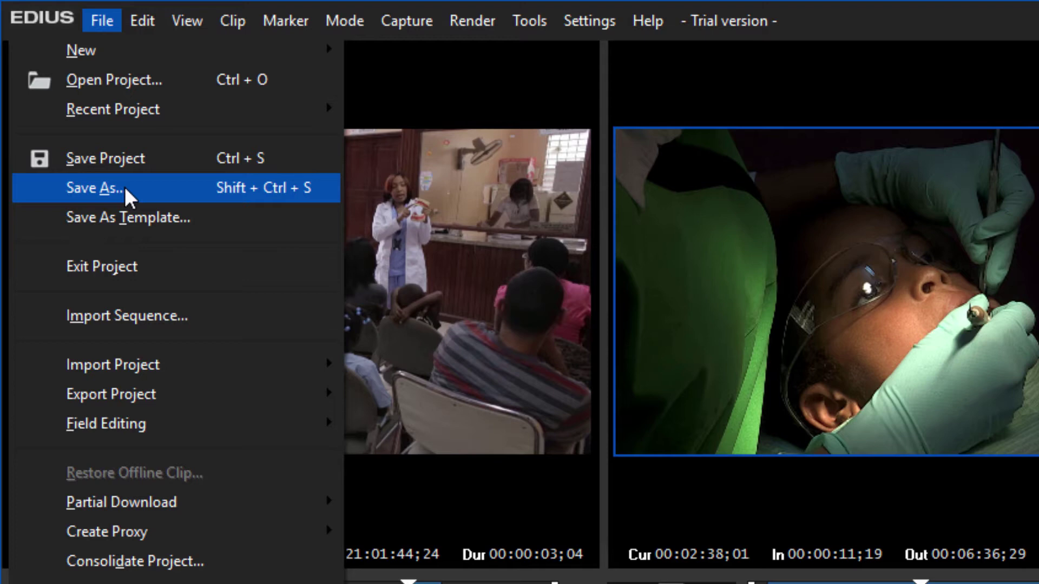
left_click(124, 187)
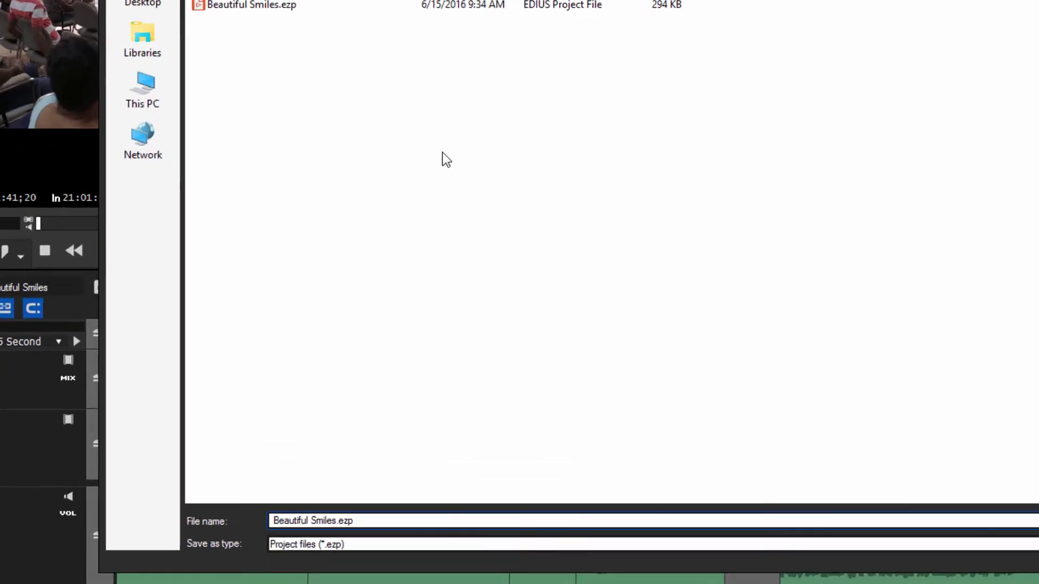
type("SD")
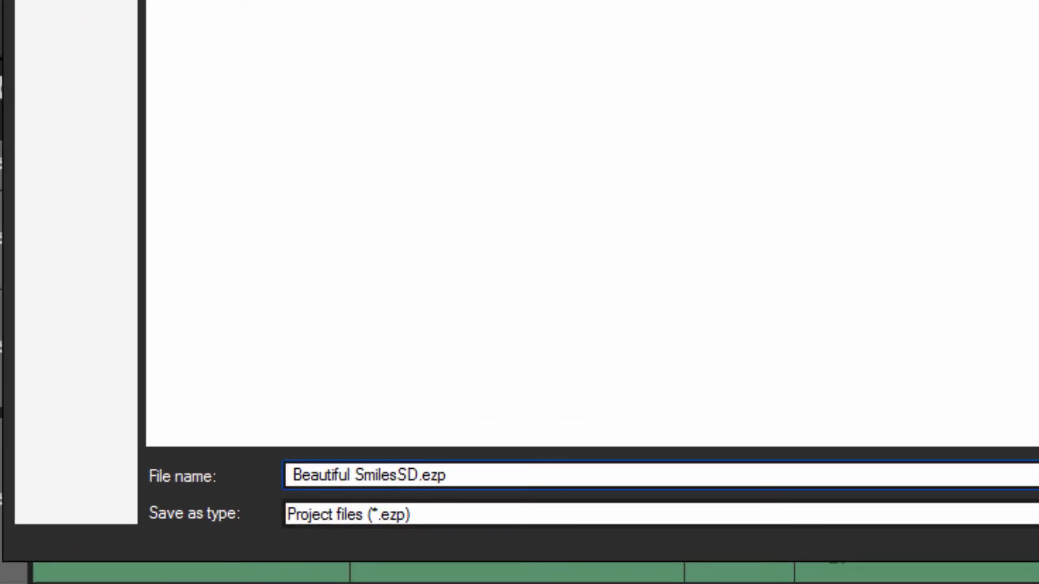
key("Return")
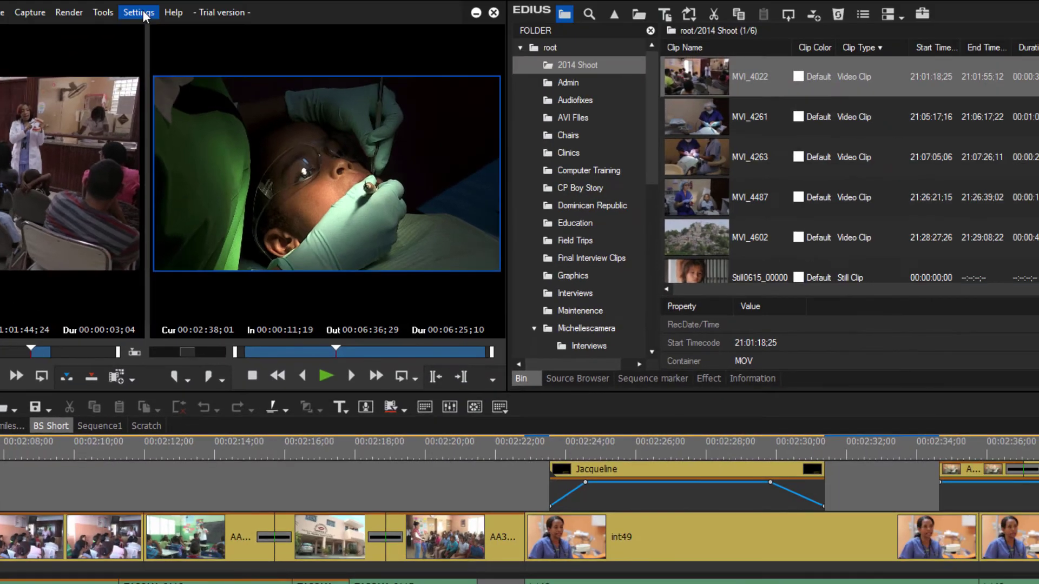
Step: Change the project's video preset to SD NTSC DV 720 x 480 59.94i 4:3 and apply it
left_click(139, 12)
left_click(158, 78)
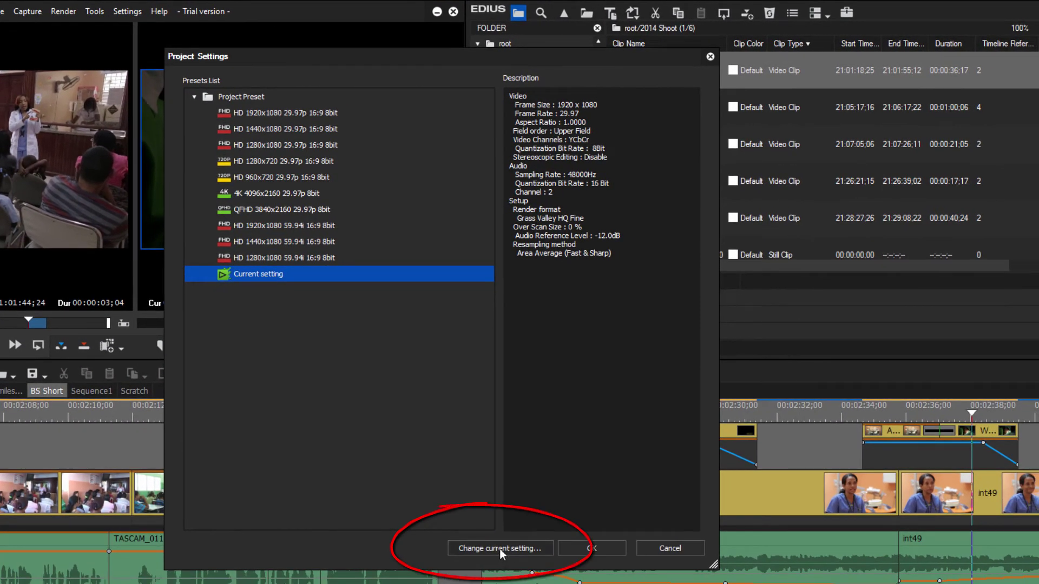
left_click(499, 549)
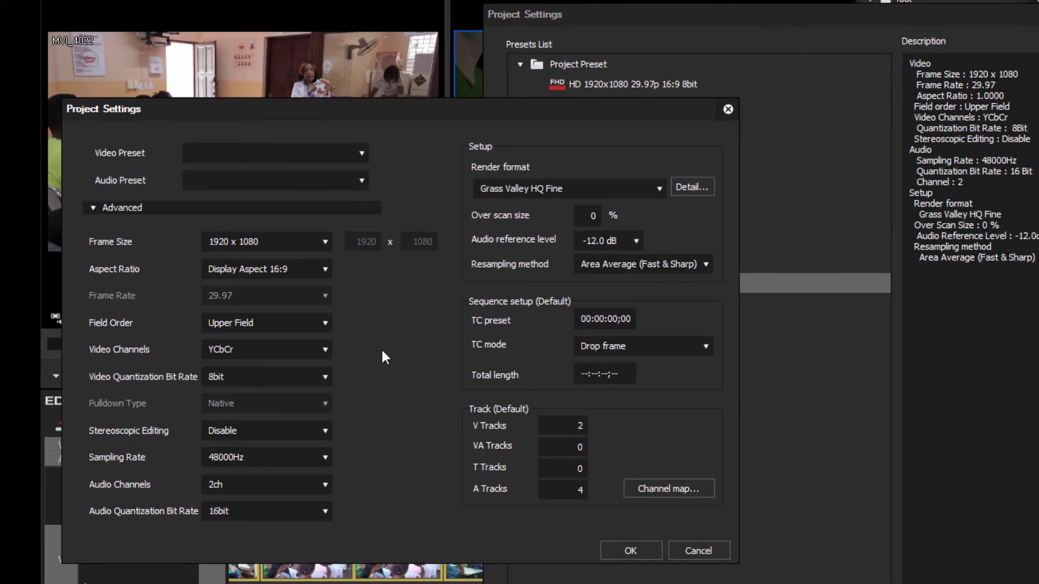
left_click(361, 154)
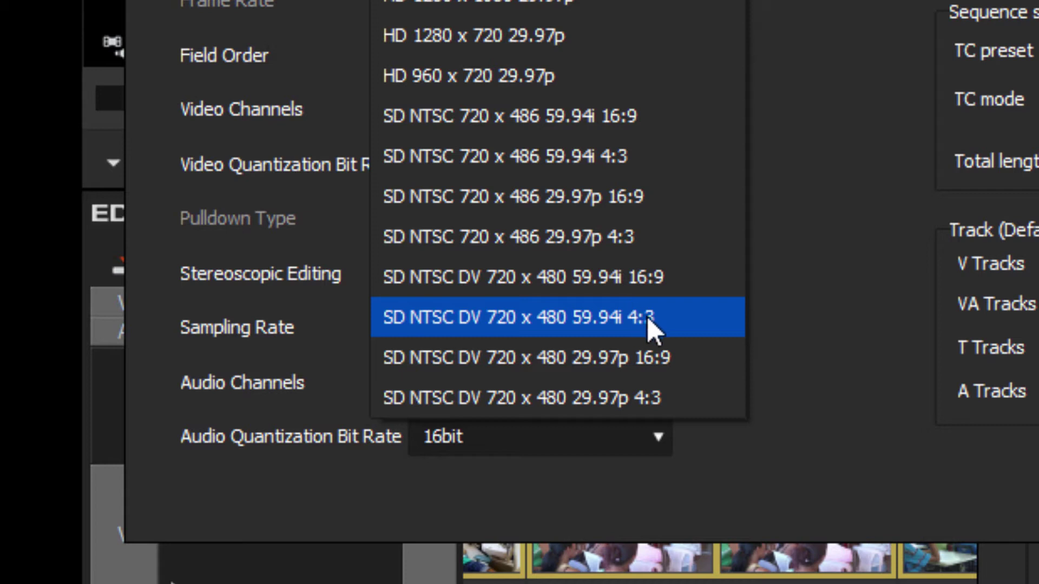
left_click(620, 317)
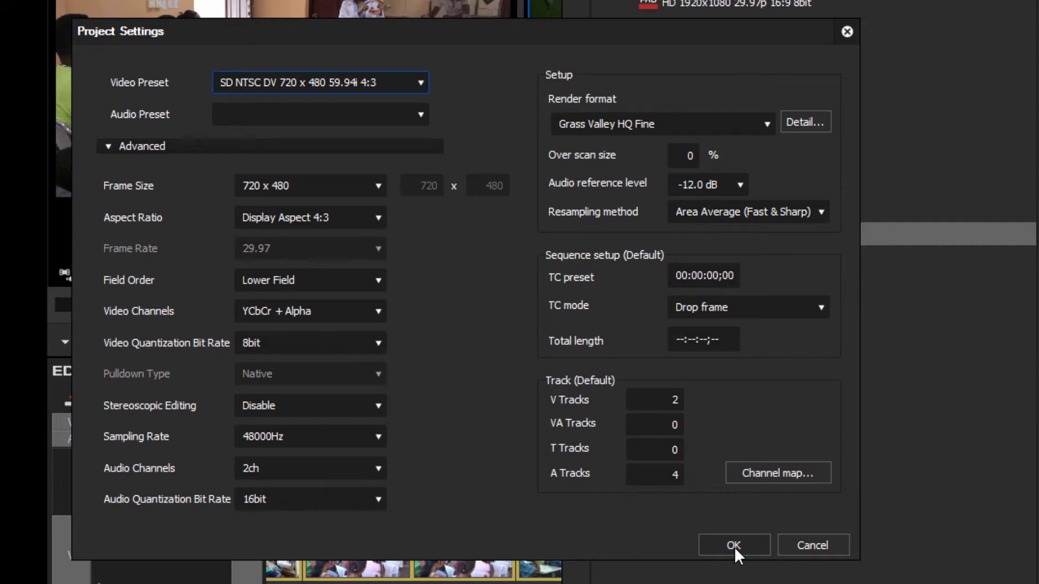
left_click(735, 547)
left_click_drag(259, 425, 300, 429)
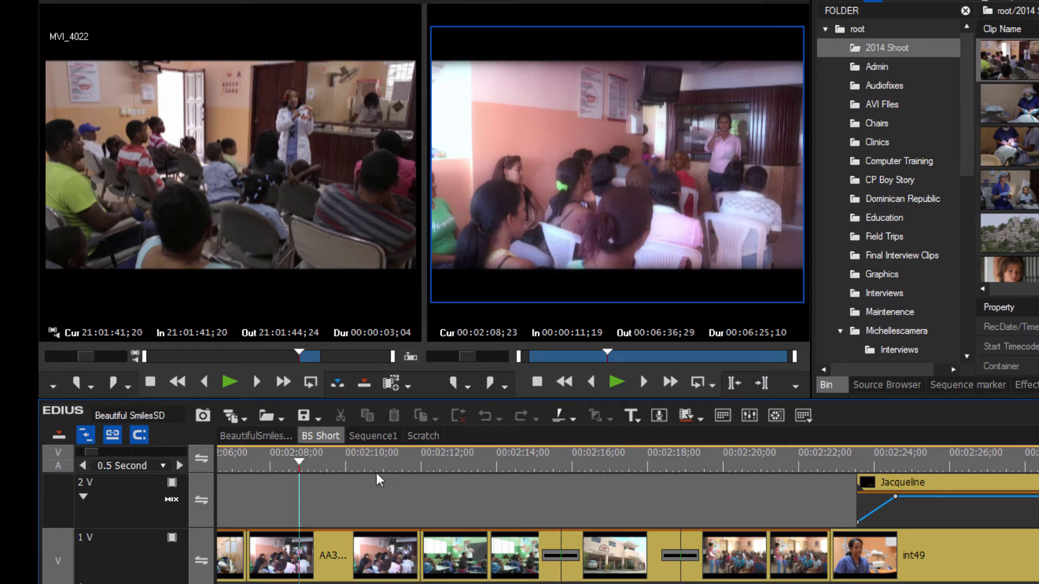
Step: Scrub back to earlier footage and bring up the Print to File export dialog with F11
left_click_drag(297, 466, 607, 484)
key("F11")
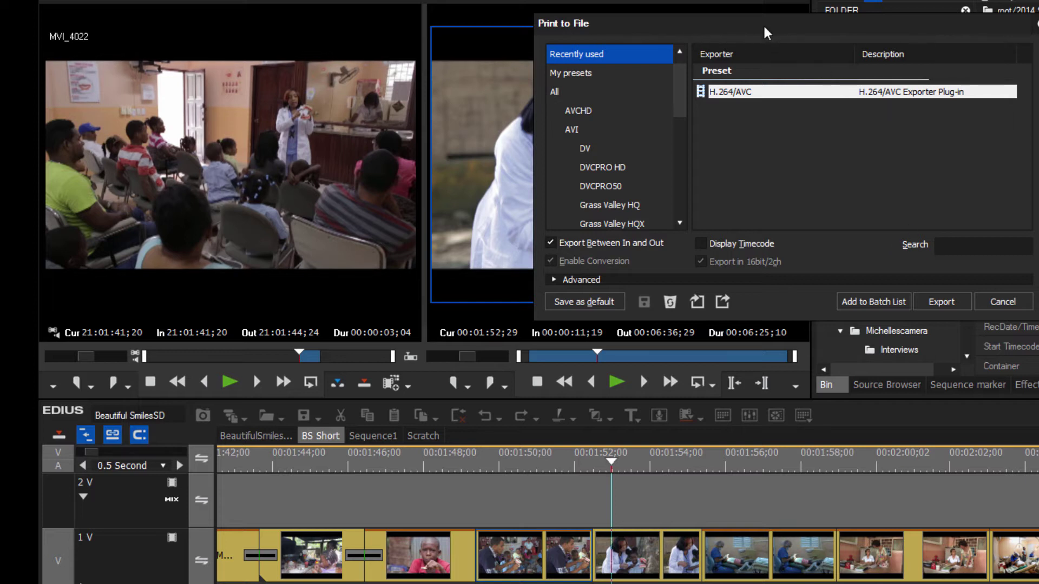
left_click_drag(762, 24, 736, 111)
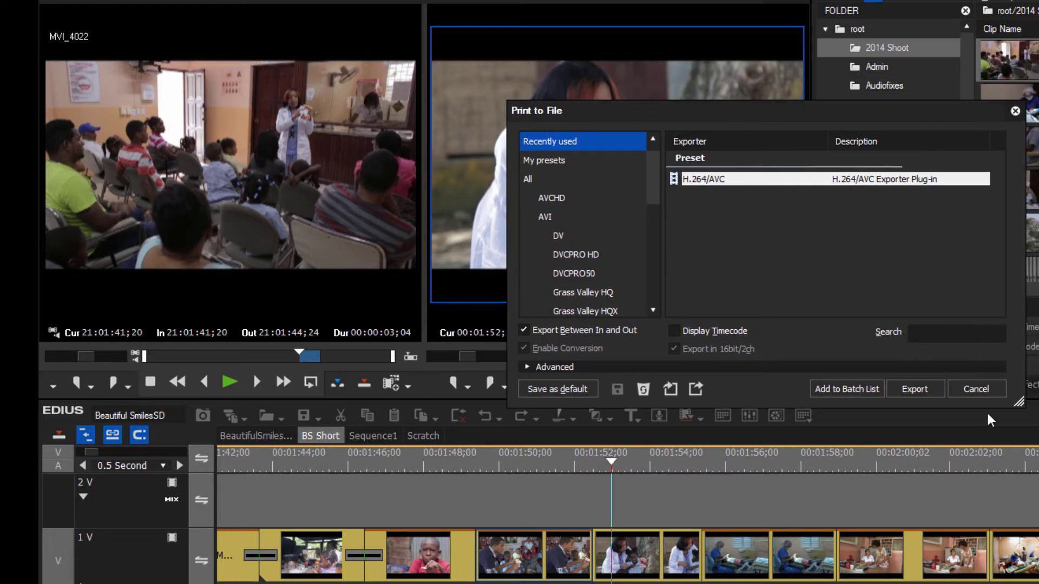
Step: Switch the project preset to HD 1920 x 1080 59.94i with 10bit video quantization
left_click(976, 389)
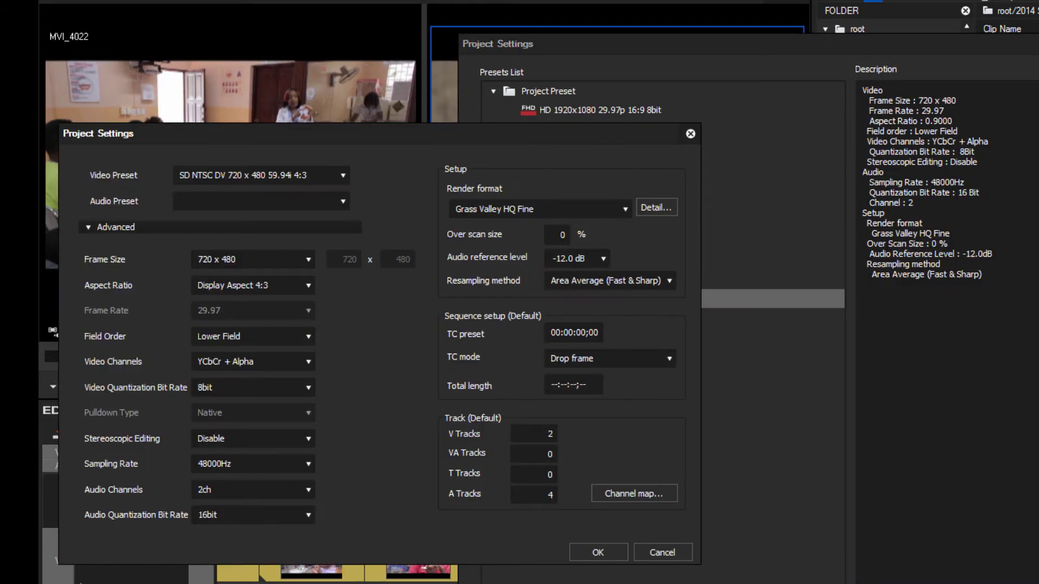
left_click_drag(510, 148, 650, 150)
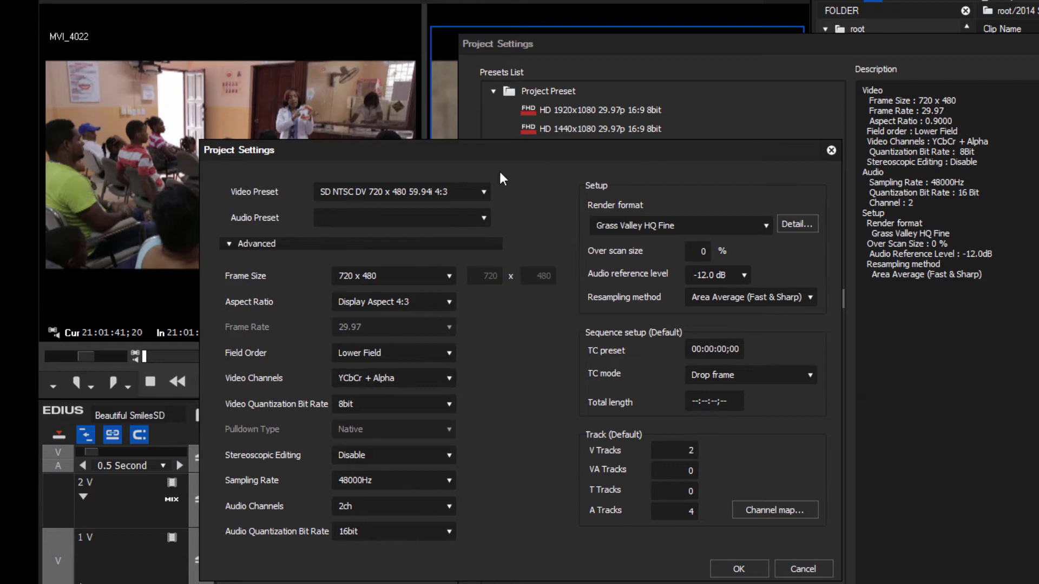
left_click(481, 189)
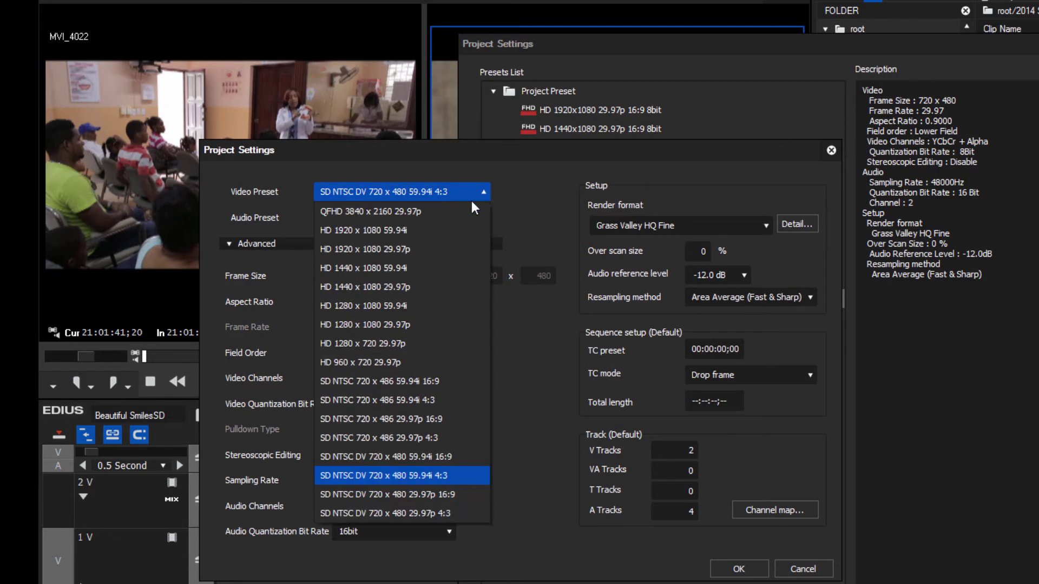
left_click(438, 230)
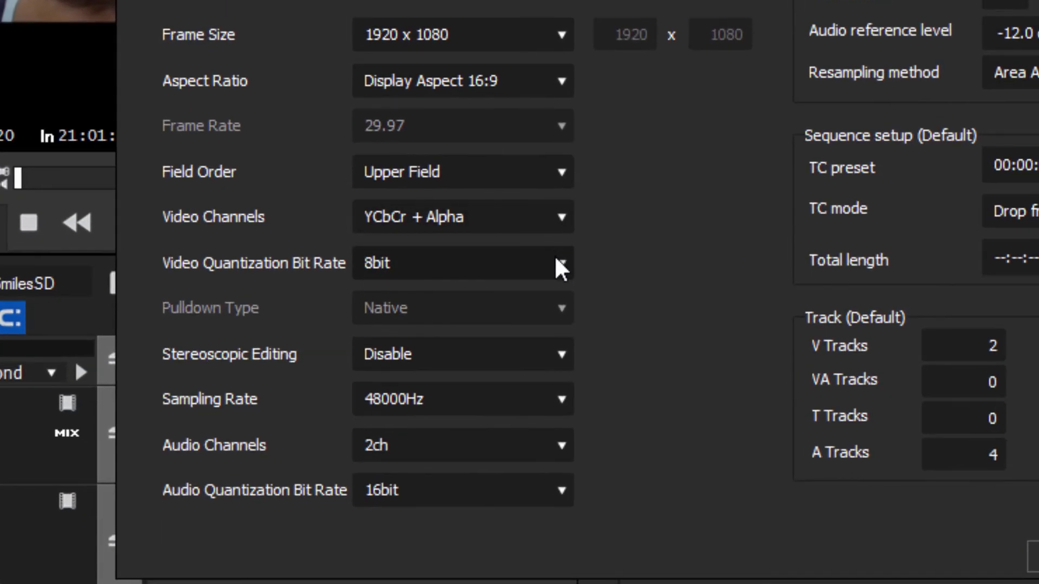
left_click(554, 258)
left_click(520, 299)
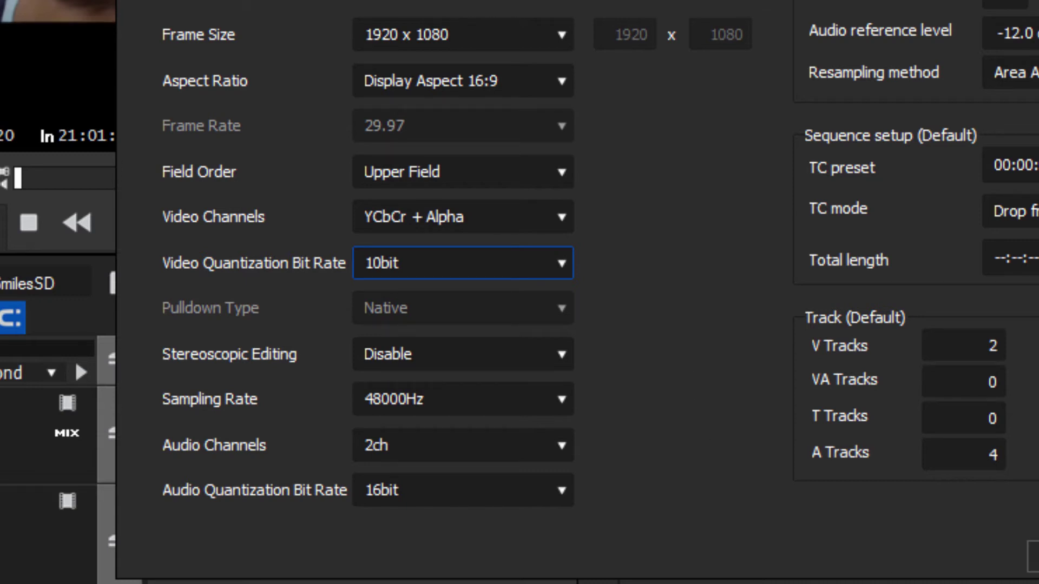
left_click(1033, 557)
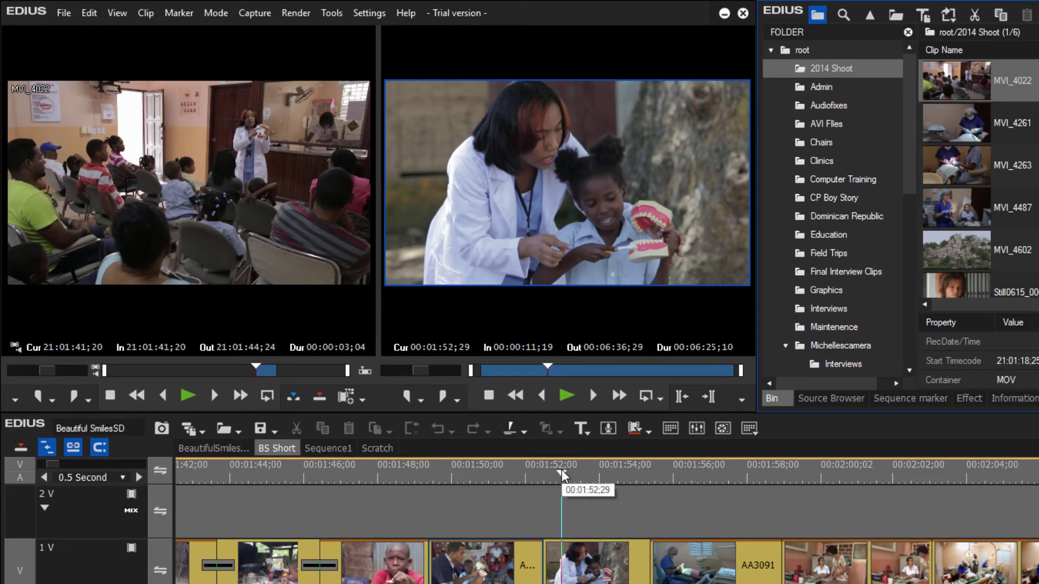
left_click_drag(562, 475, 586, 476)
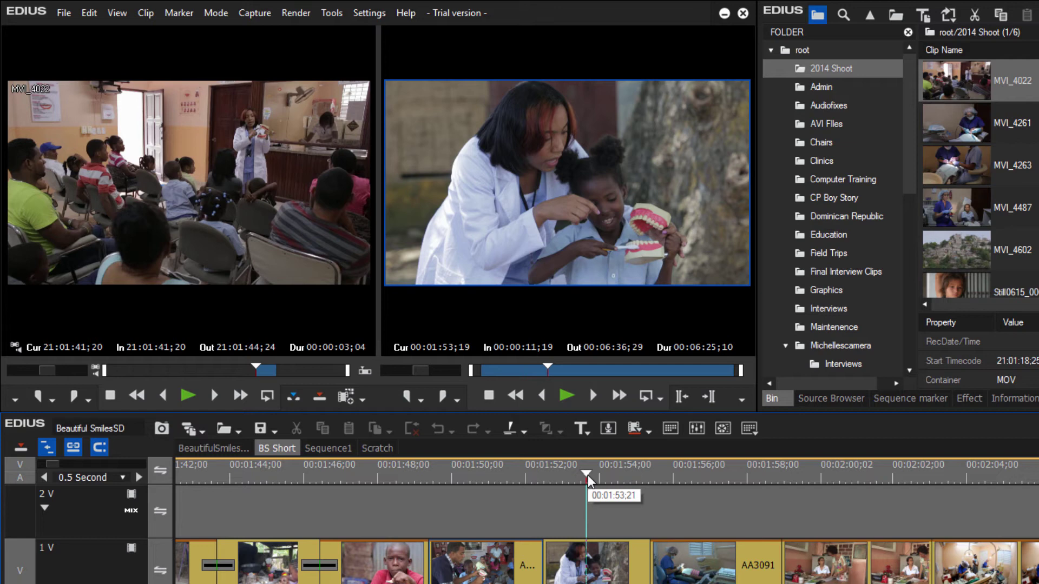
left_click(378, 13)
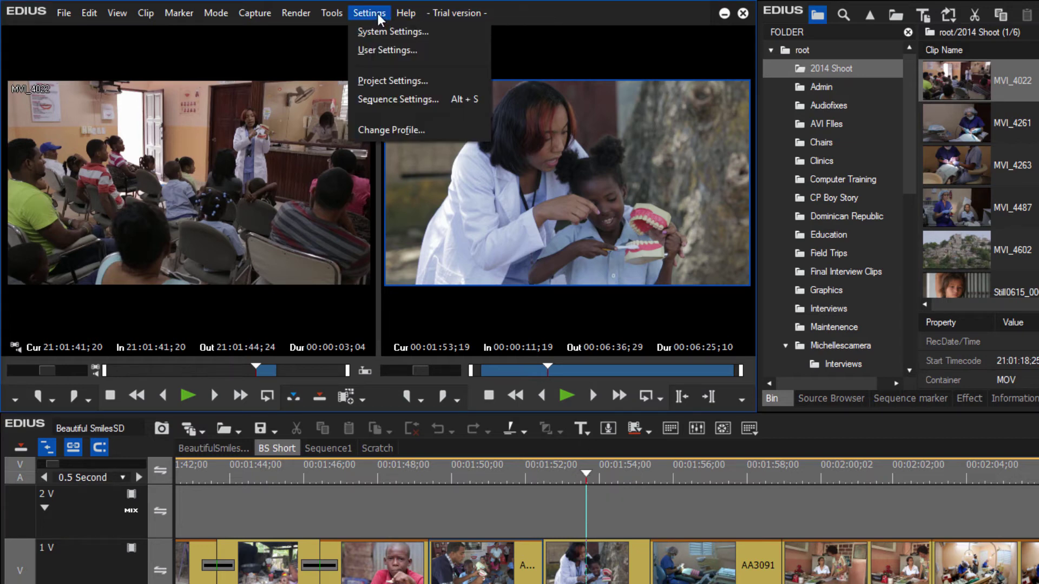
left_click(375, 80)
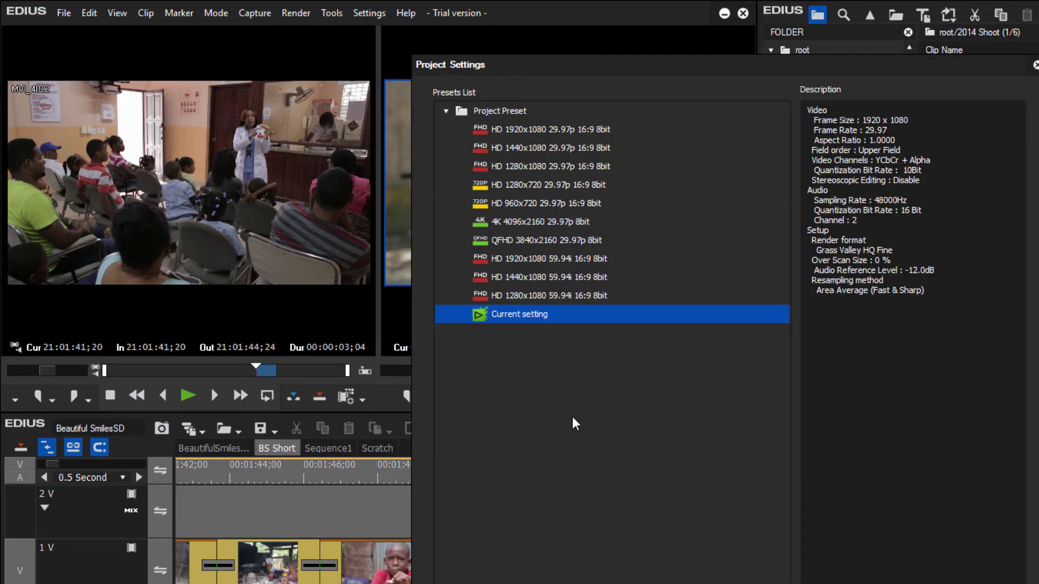
double_click(541, 314)
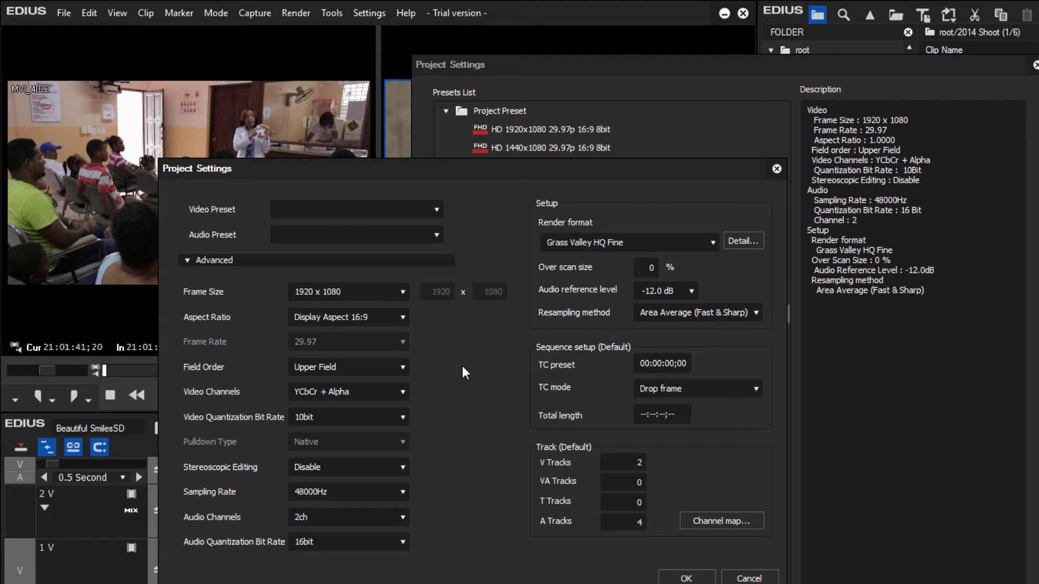
left_click(436, 211)
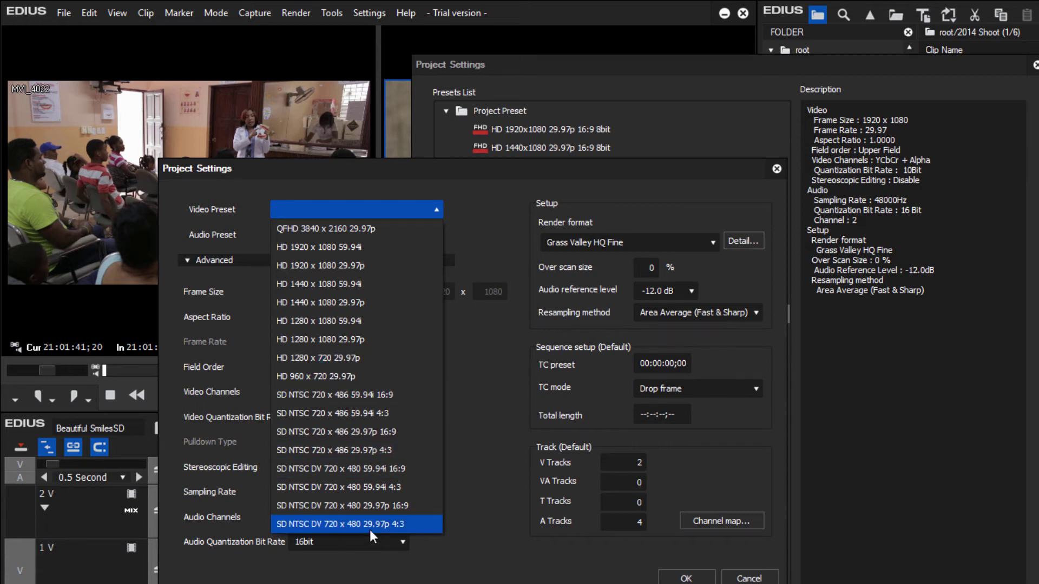
left_click(482, 207)
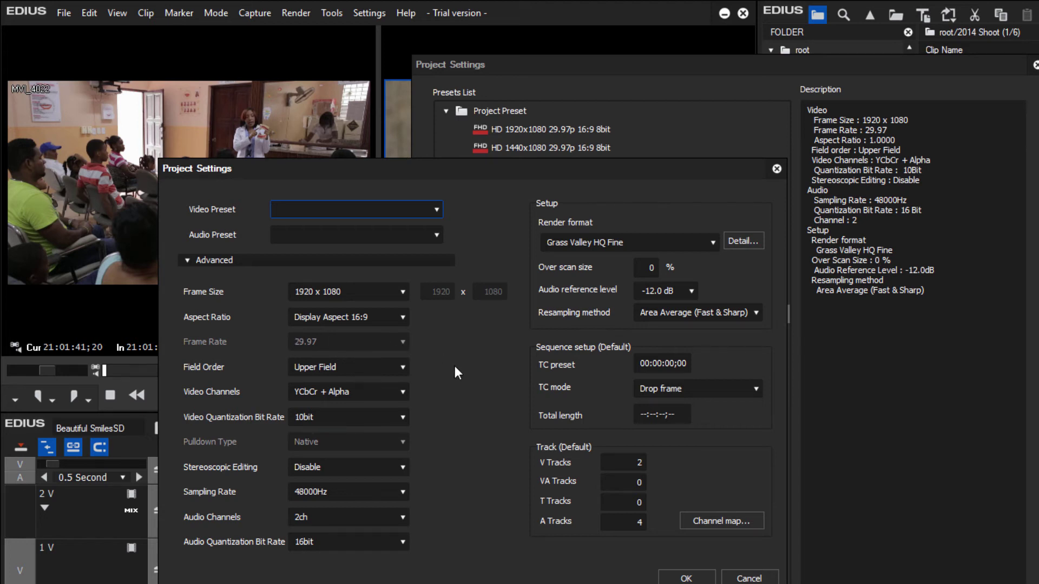
left_click(687, 577)
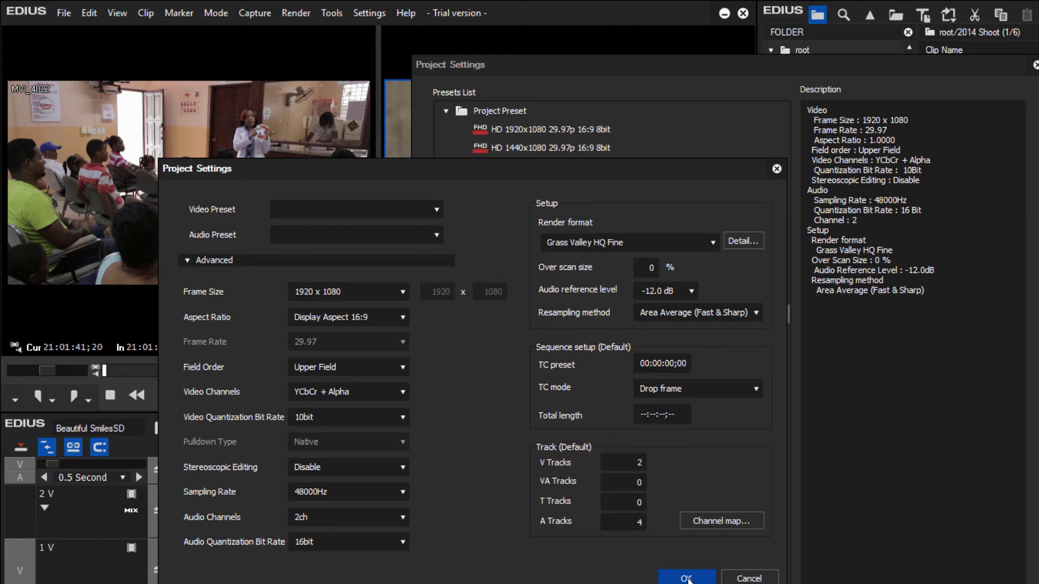
left_click(685, 577)
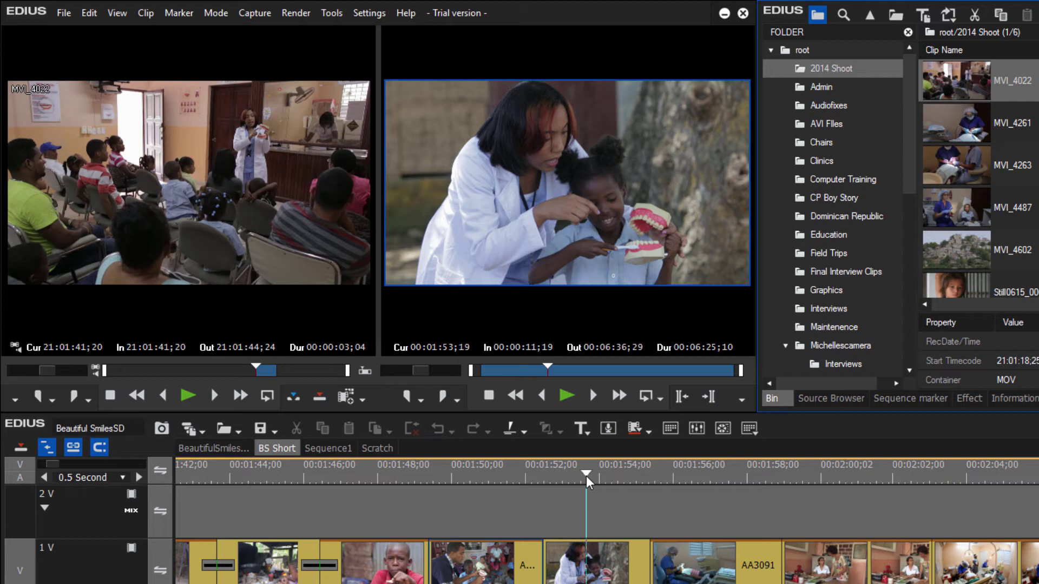
left_click(365, 12)
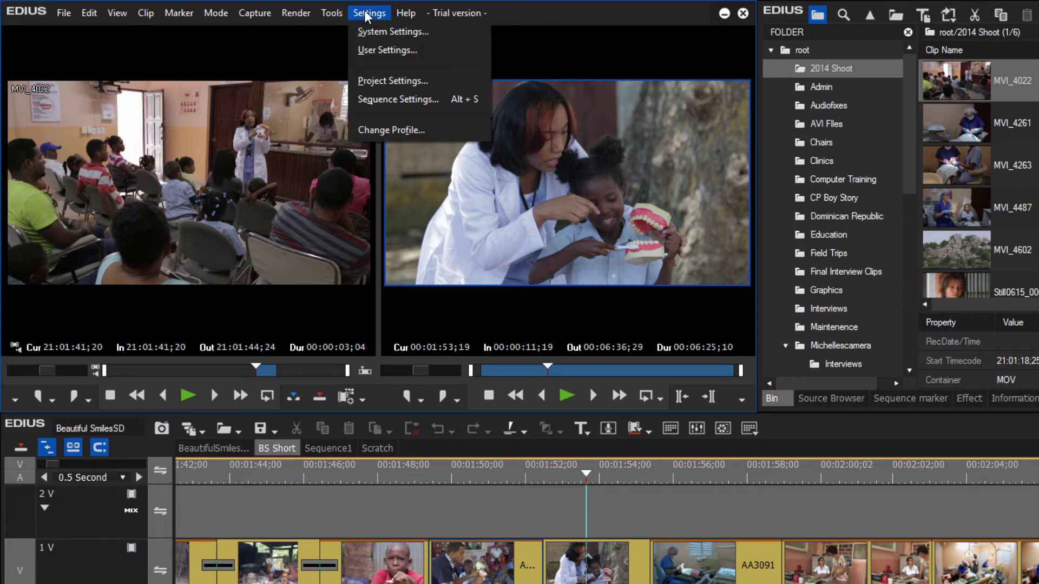
left_click(397, 98)
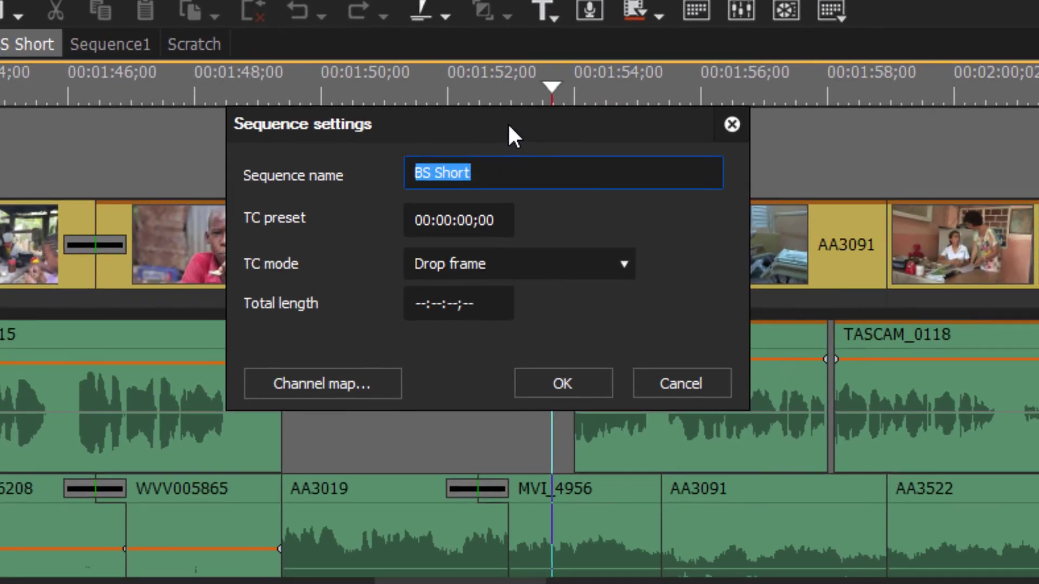
mouse_move(508, 125)
left_mouse_down()
mouse_move(568, 125)
mouse_move(502, 136)
left_mouse_up()
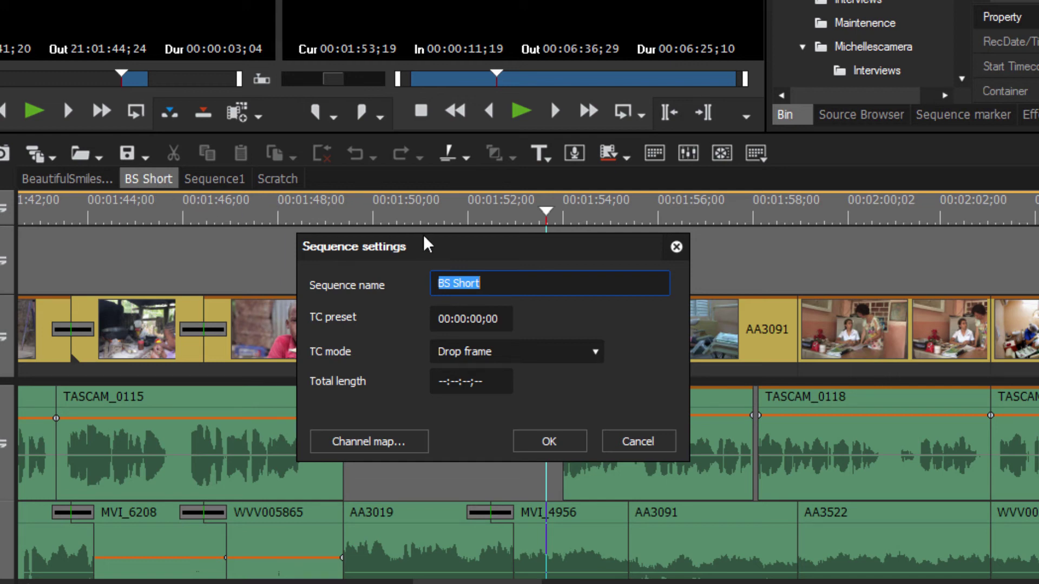
key("Return")
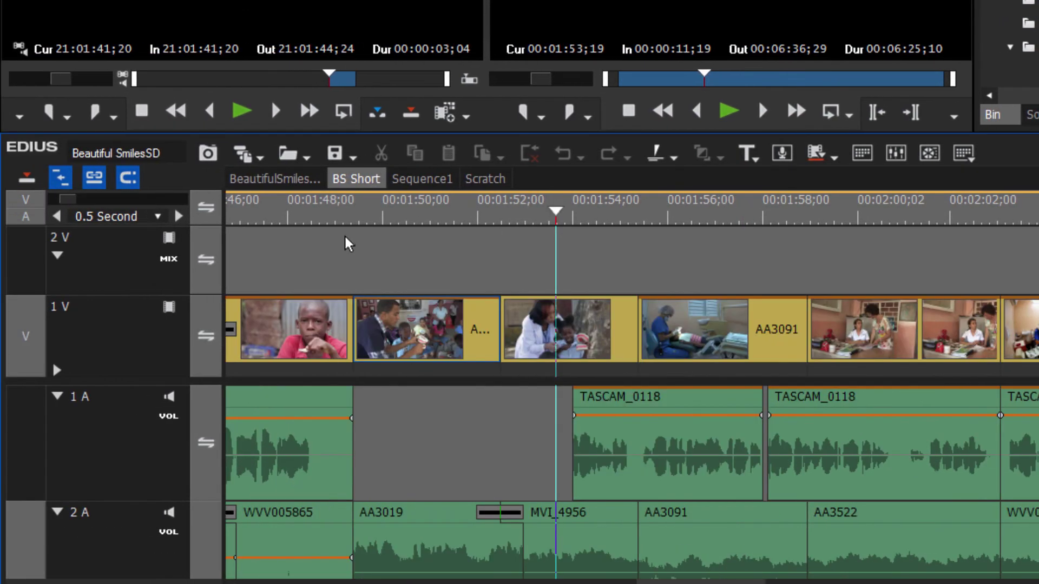
Step: Rename the BS Short sequence to 'Beautiful Smiles Short' in Sequence Settings
right_click(356, 184)
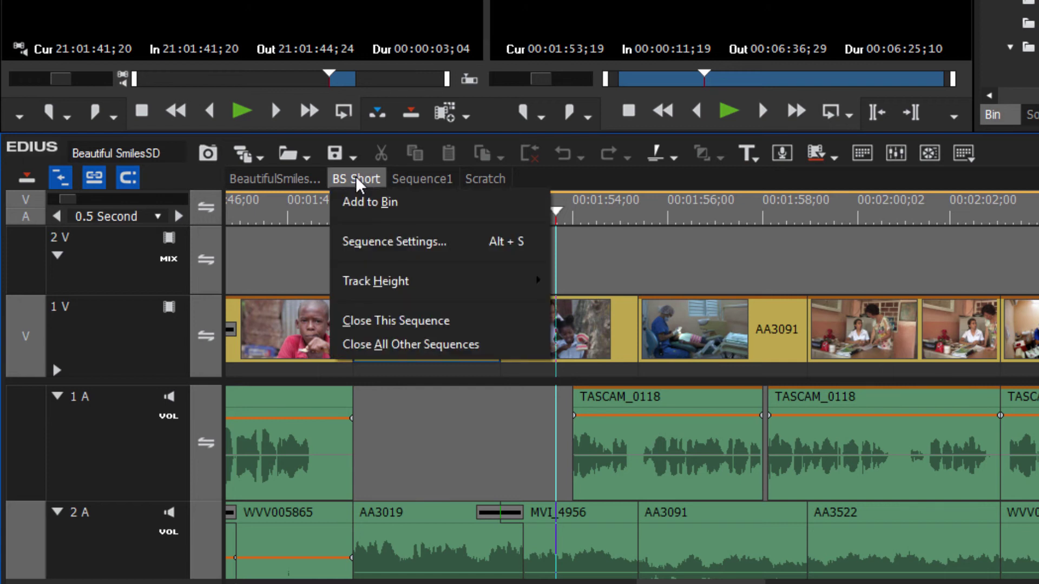
left_click(400, 246)
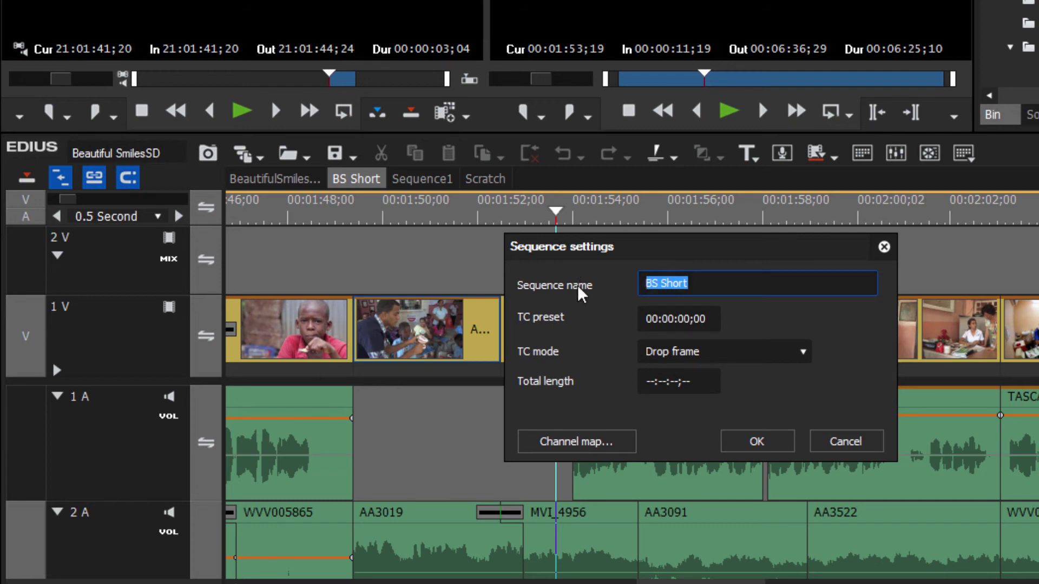
type("Beautiful Smiles Short")
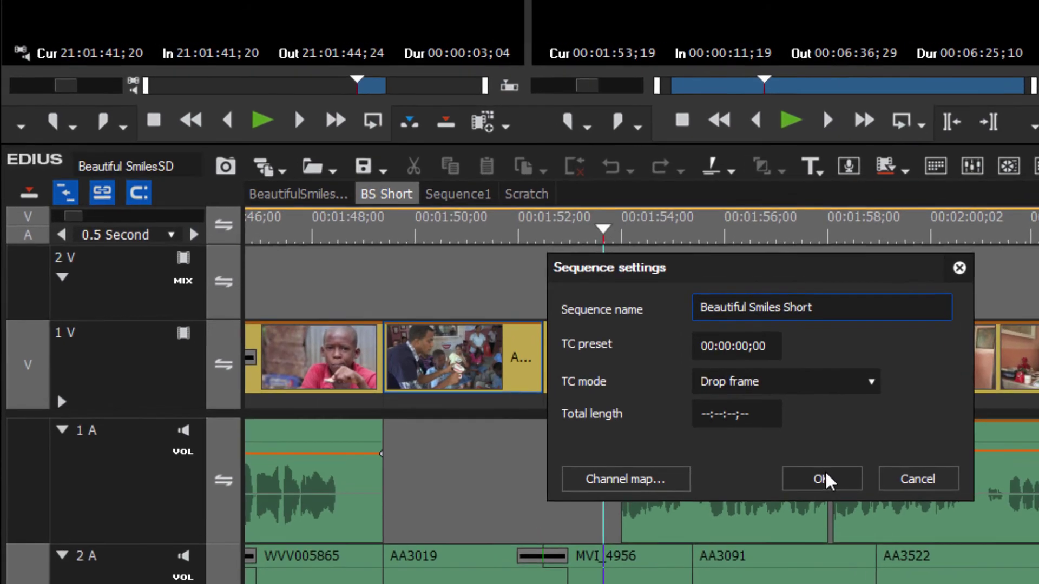
left_click(821, 480)
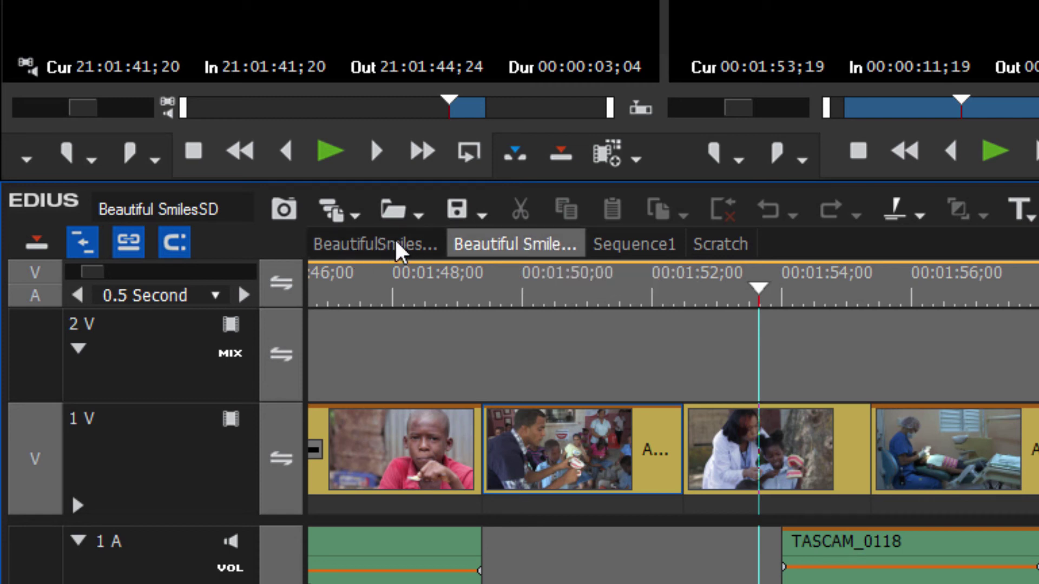
Step: Rename the sequence back to 'BS Short'
double_click(340, 252)
key("BackSpace")
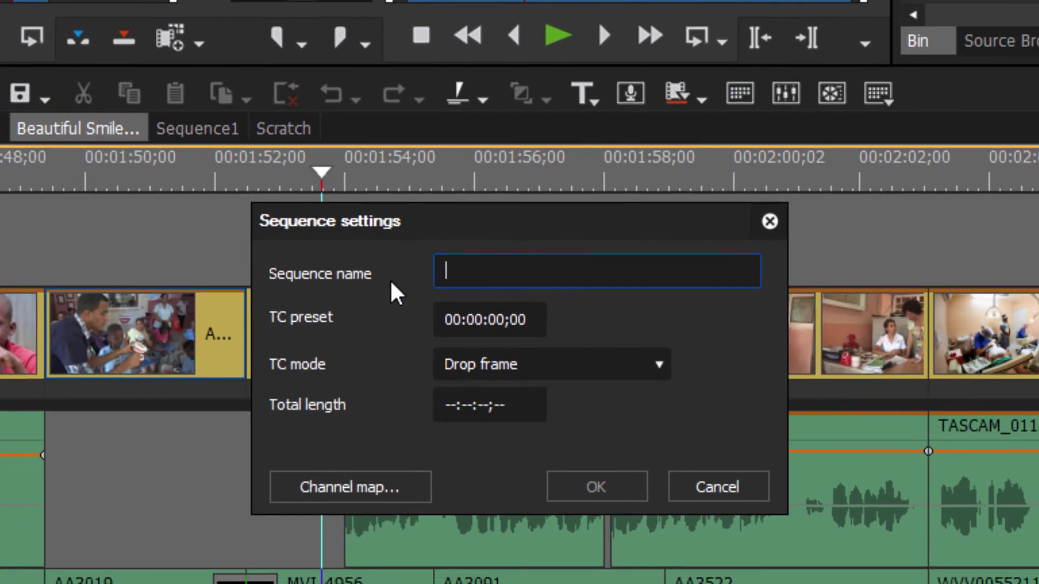
type("BS Short")
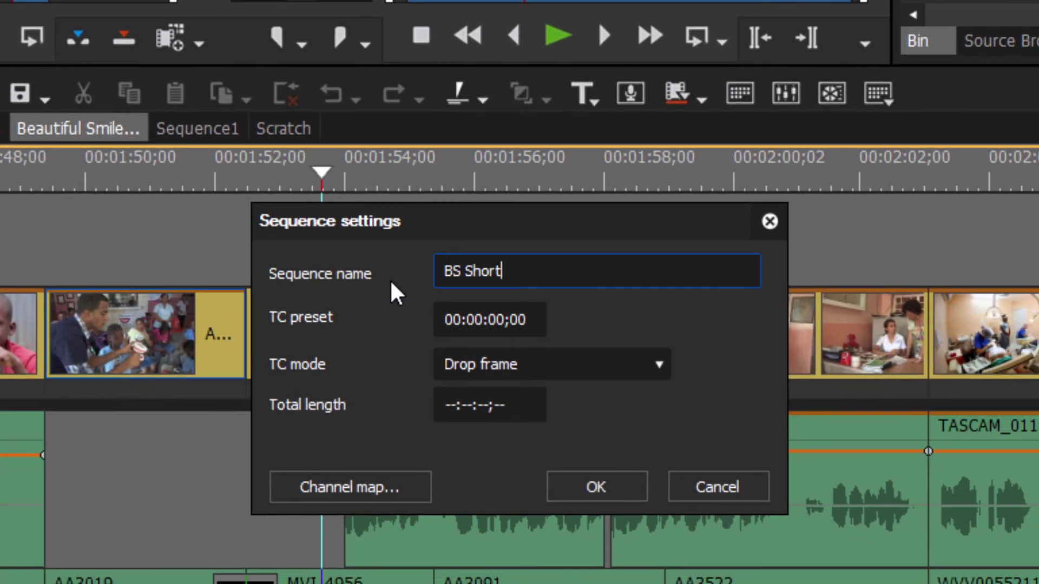
key("Return")
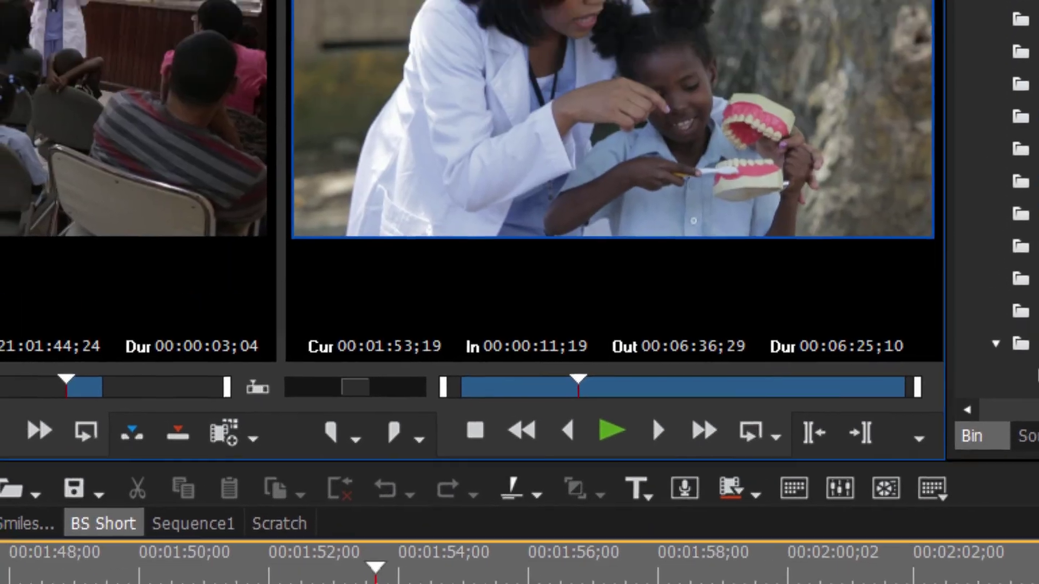
left_click(301, 23)
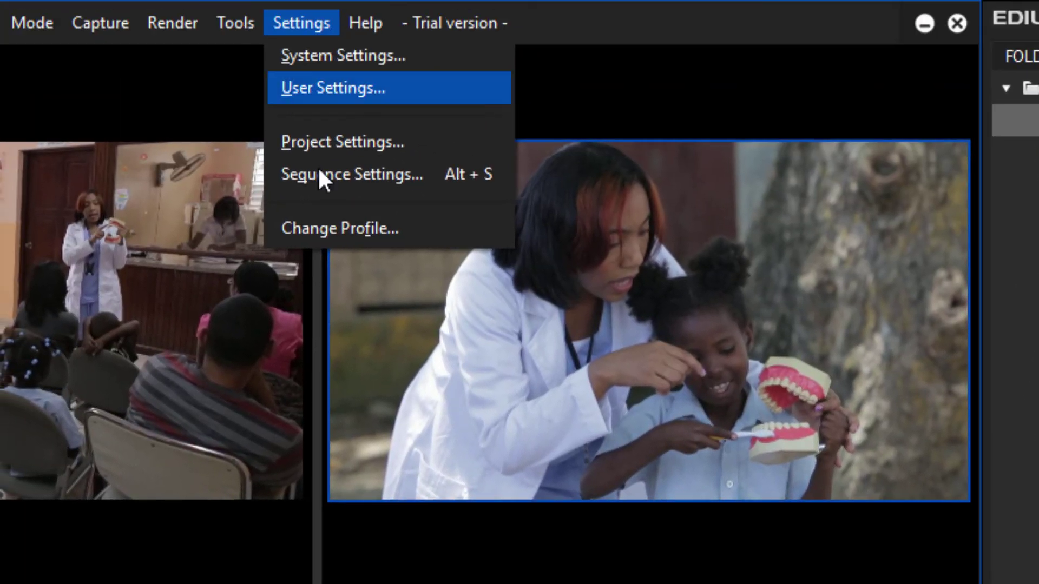
left_click(341, 226)
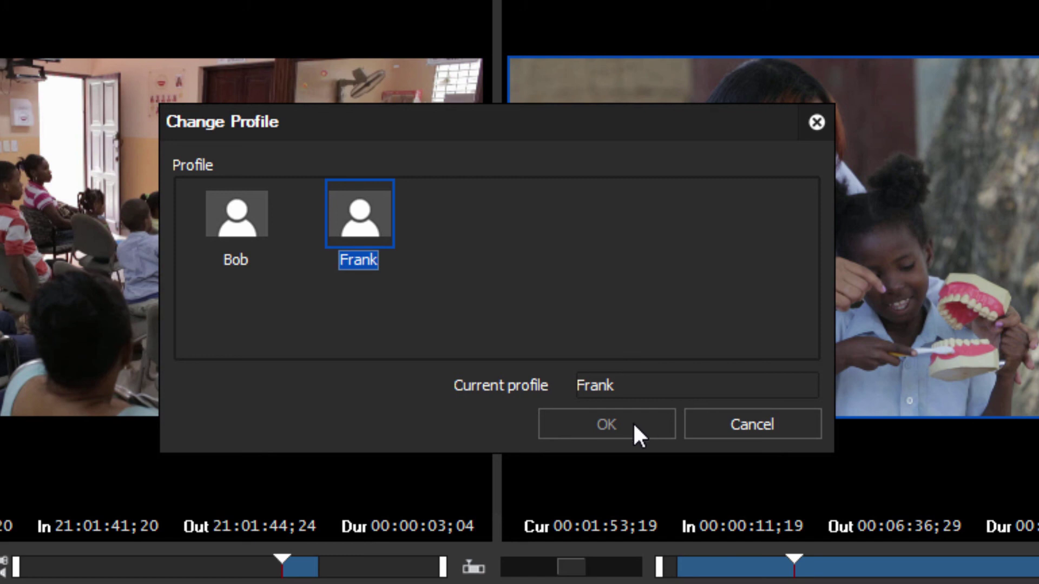
left_click(723, 434)
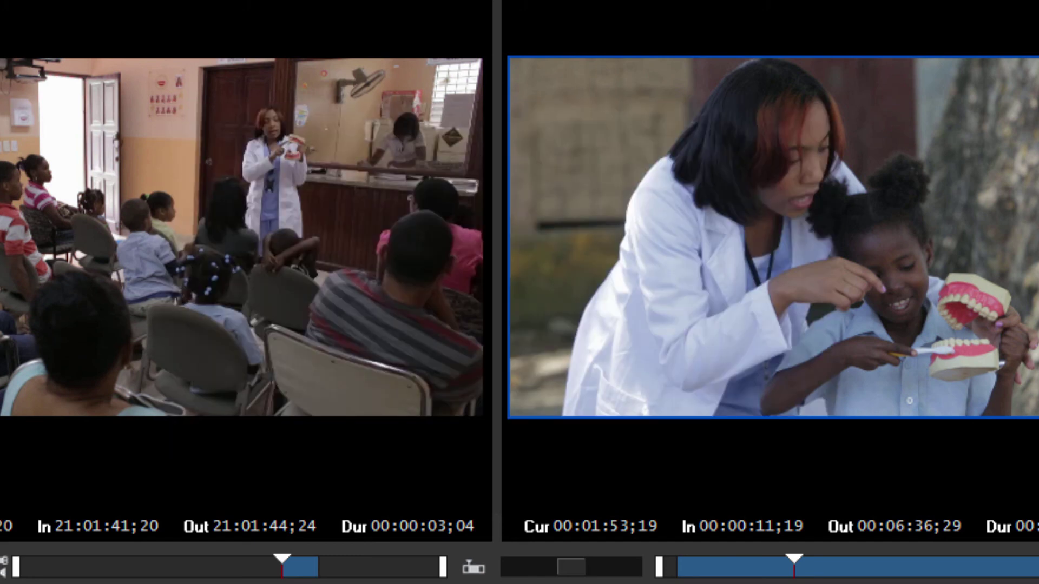